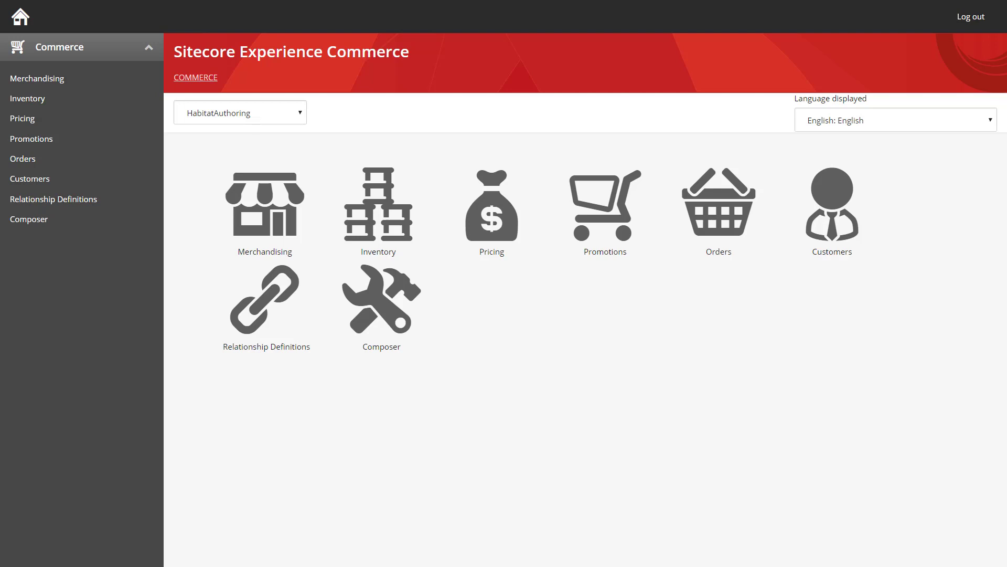
Step: Open the Inventory area to list the Habitat_Inventory inventory set
{"action": "left_click", "coordinate": [27, 98]}
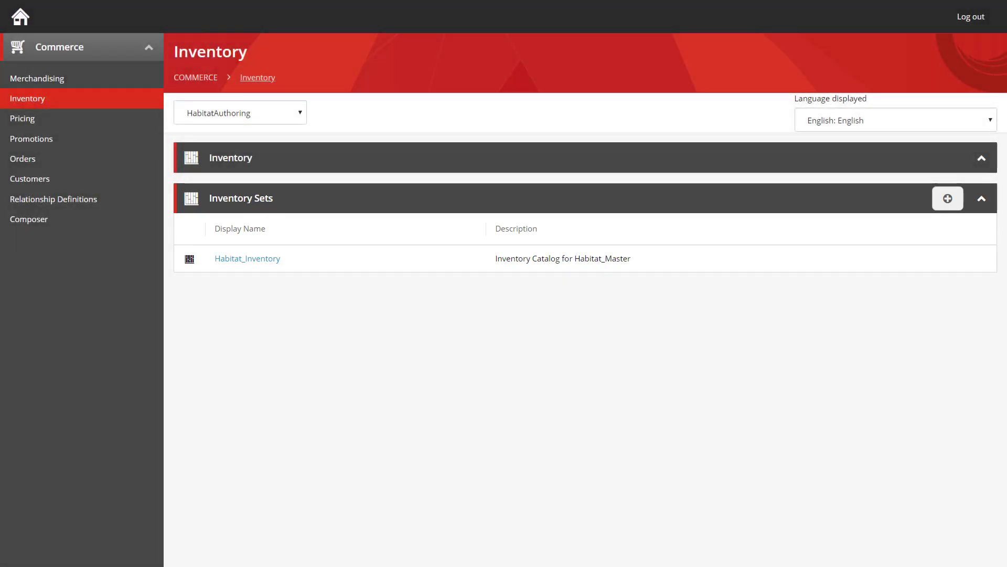
Step: Open Habitat_Inventory and select the FM-X Wireless FM Over-the-Ear sellable item
{"action": "left_click", "coordinate": [247, 258]}
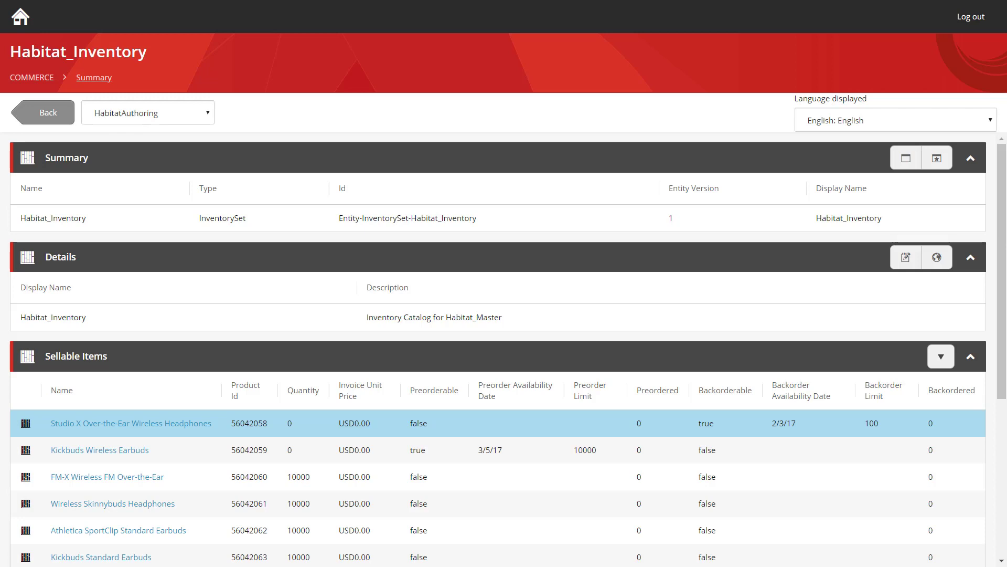
{"action": "scroll", "coordinate": [498, 341], "scroll_direction": "down", "scroll_amount": 3}
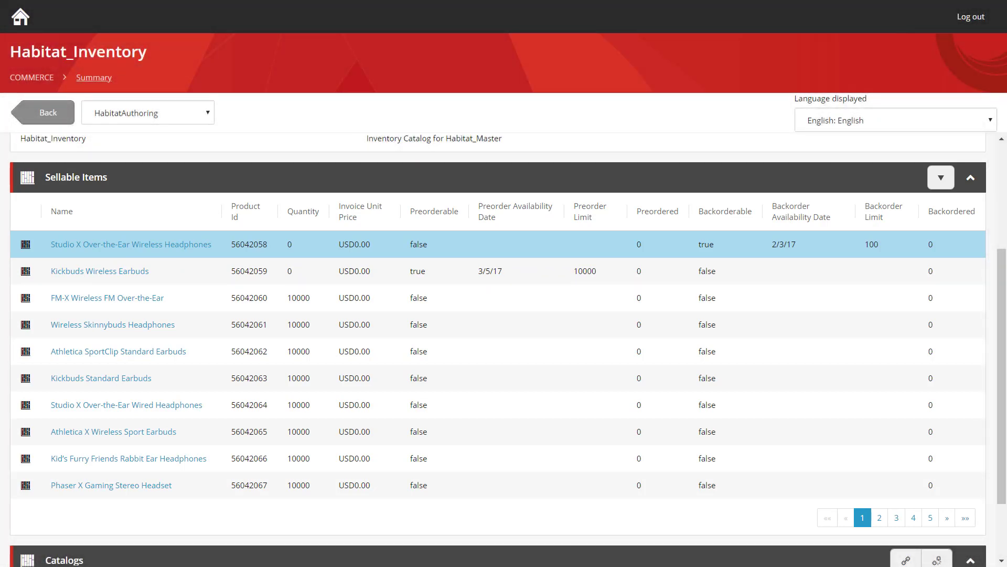
{"action": "left_click", "coordinate": [472, 298]}
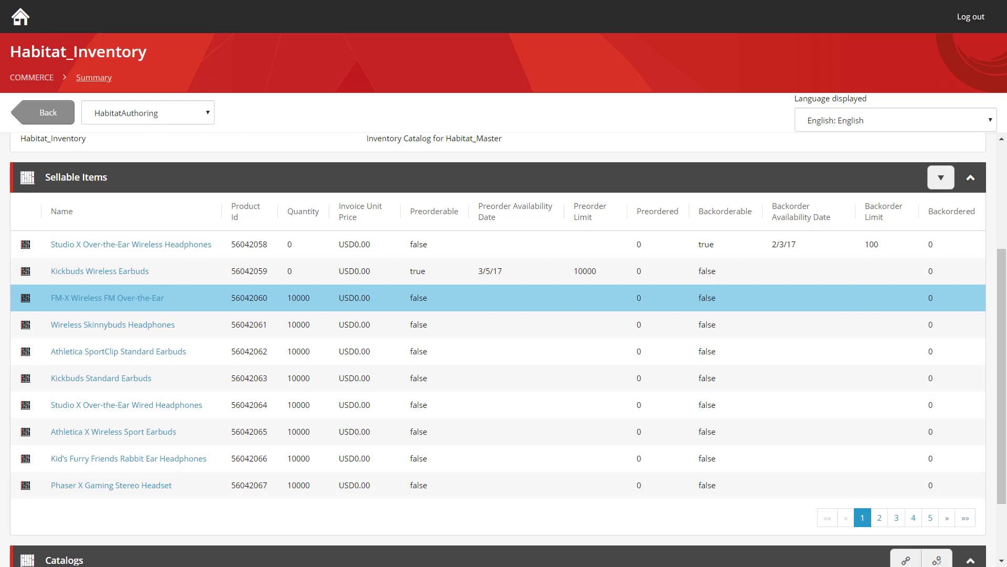
Step: Open Edit Sellable Item Inventory for FM-X, showing quantity 10000 and price 0 USD
{"action": "left_click", "coordinate": [941, 178]}
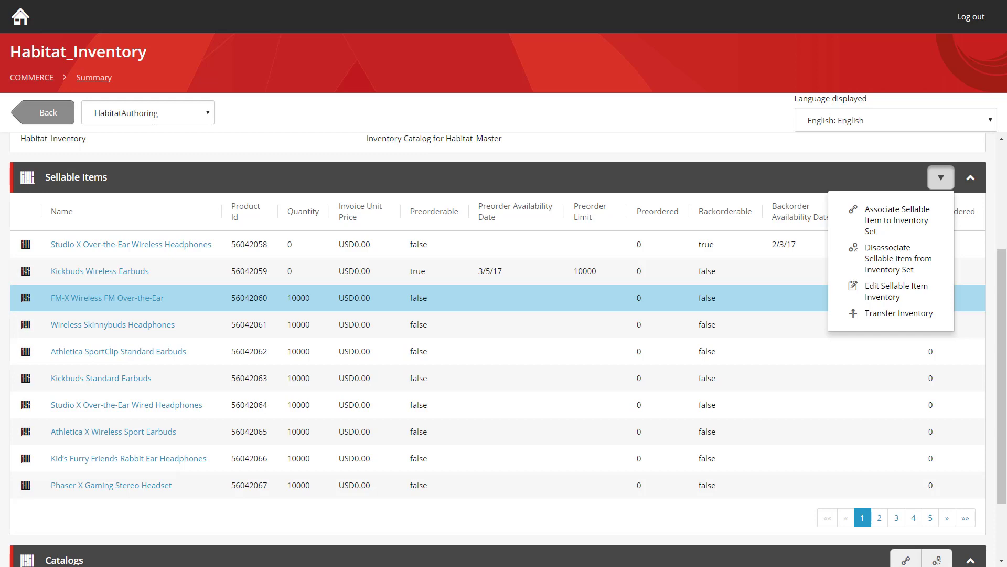
{"action": "left_click", "coordinate": [896, 291]}
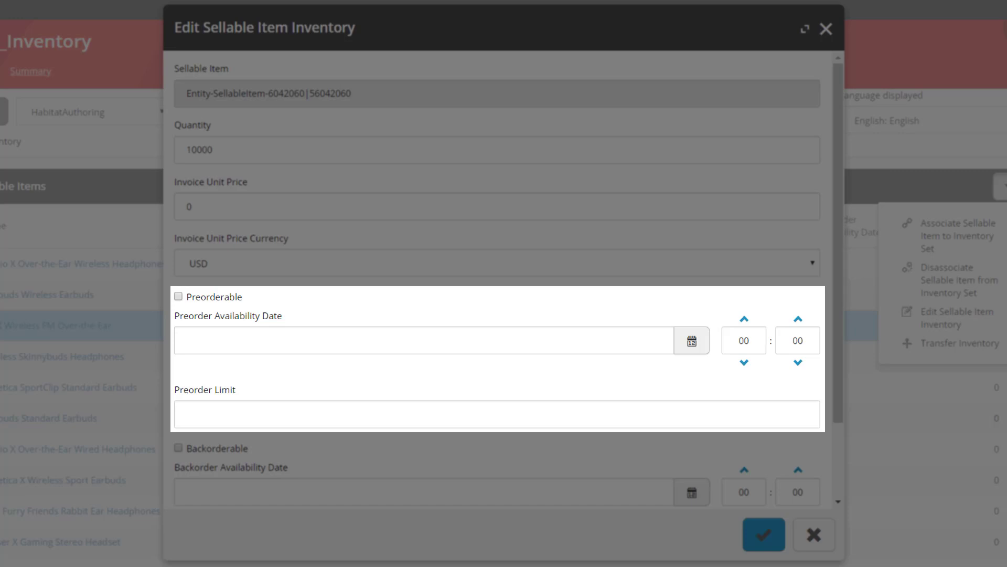
Step: Review the FM-X backorder fields: backorderable unchecked, with no date or limit
{"action": "scroll", "coordinate": [503, 280], "scroll_direction": "down", "scroll_amount": 2}
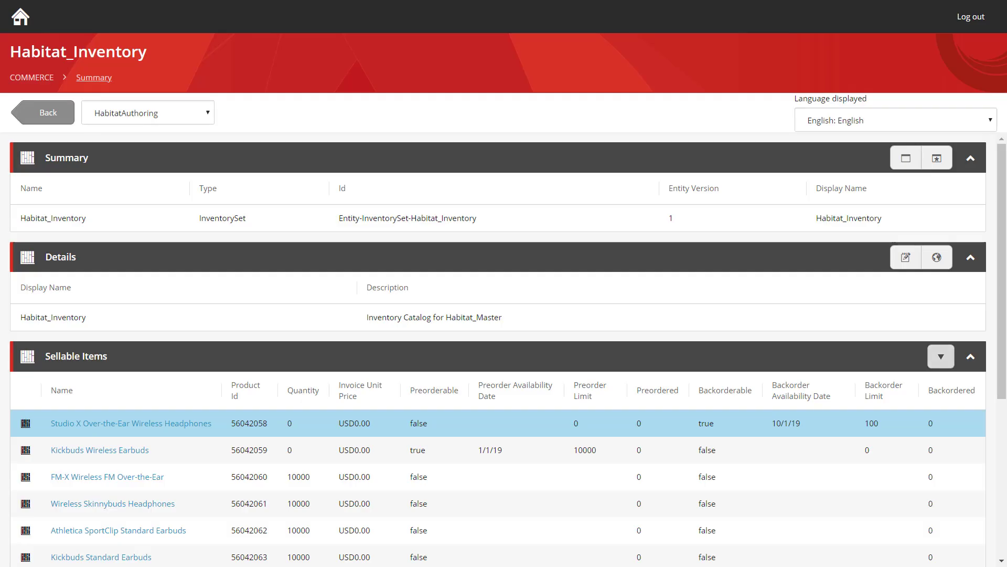
Step: Make Studio X headphones backorderable from 10/1/19 with a limit of 100
{"action": "left_click", "coordinate": [942, 357]}
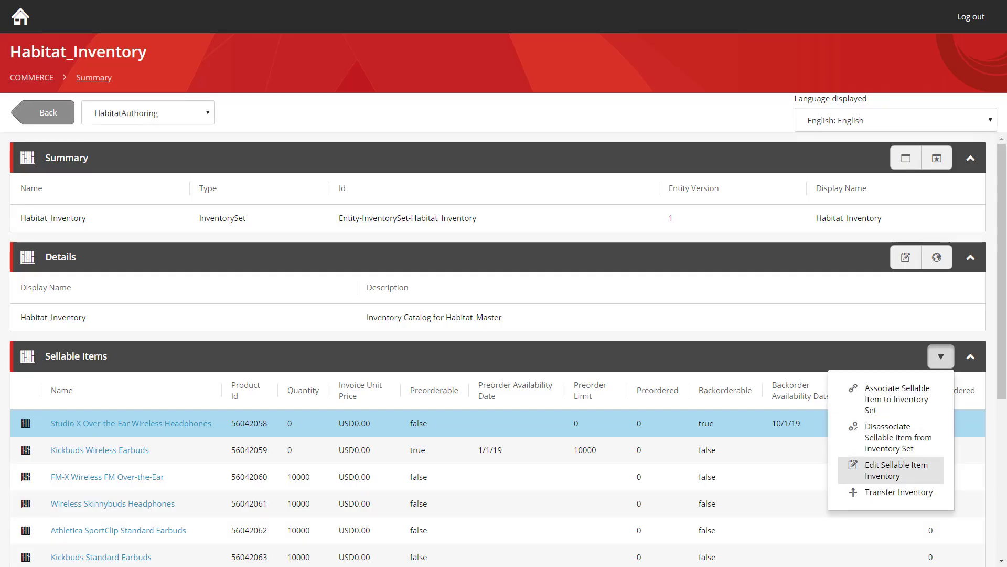
{"action": "left_click", "coordinate": [898, 469]}
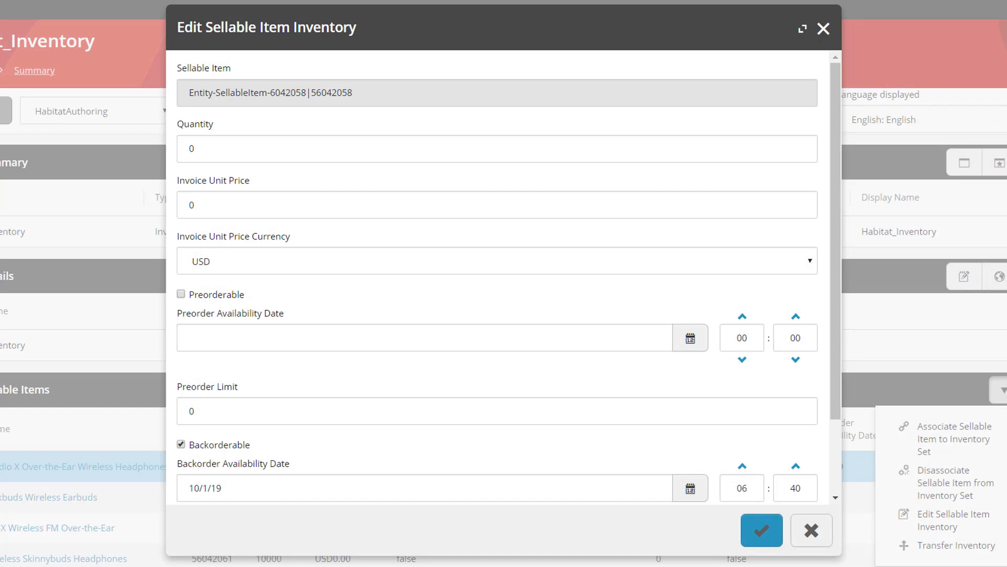
{"action": "scroll", "coordinate": [503, 273], "scroll_direction": "down", "scroll_amount": 2}
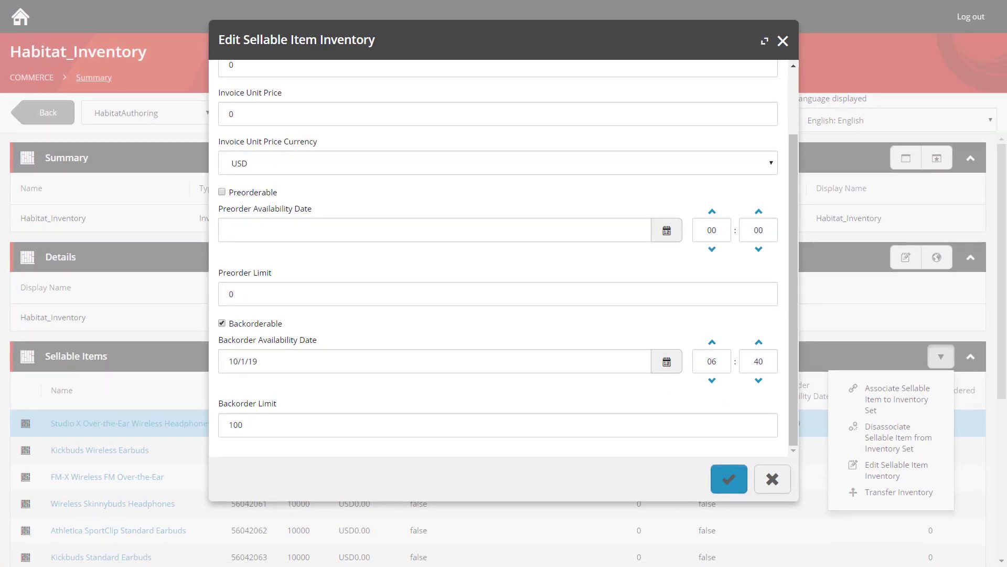
{"action": "left_click", "coordinate": [729, 478]}
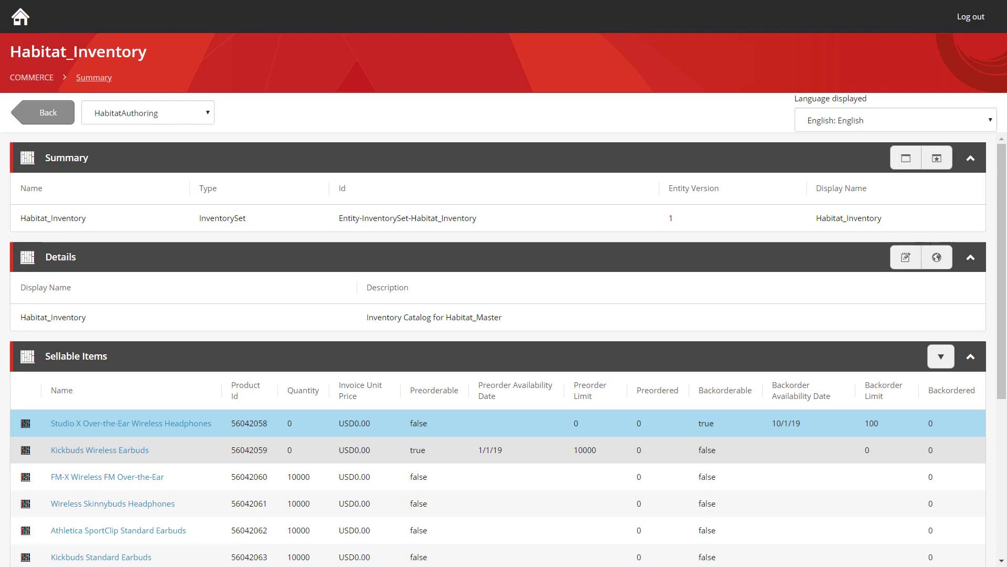
Step: Make Kickbuds Wireless Earbuds preorderable from 1/1/19 with a 10000 preorder limit
{"action": "left_click", "coordinate": [524, 450]}
{"action": "left_click", "coordinate": [941, 356]}
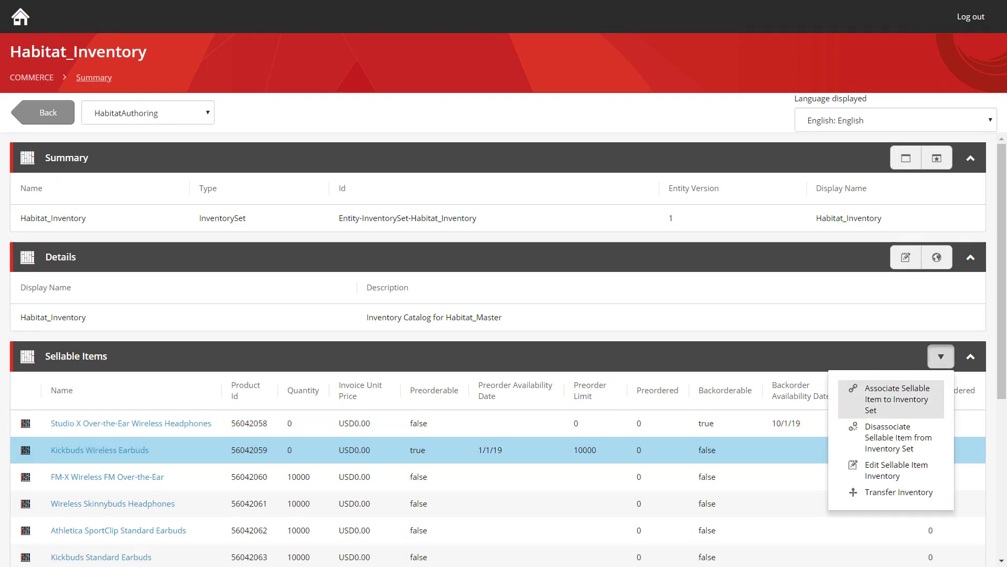
{"action": "left_click", "coordinate": [897, 470]}
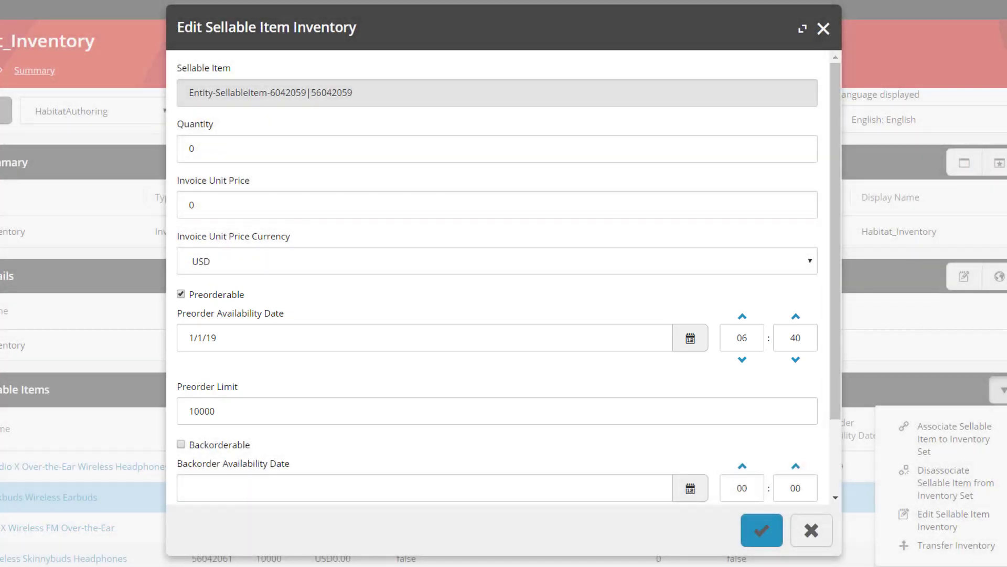
{"action": "key", "text": "Return"}
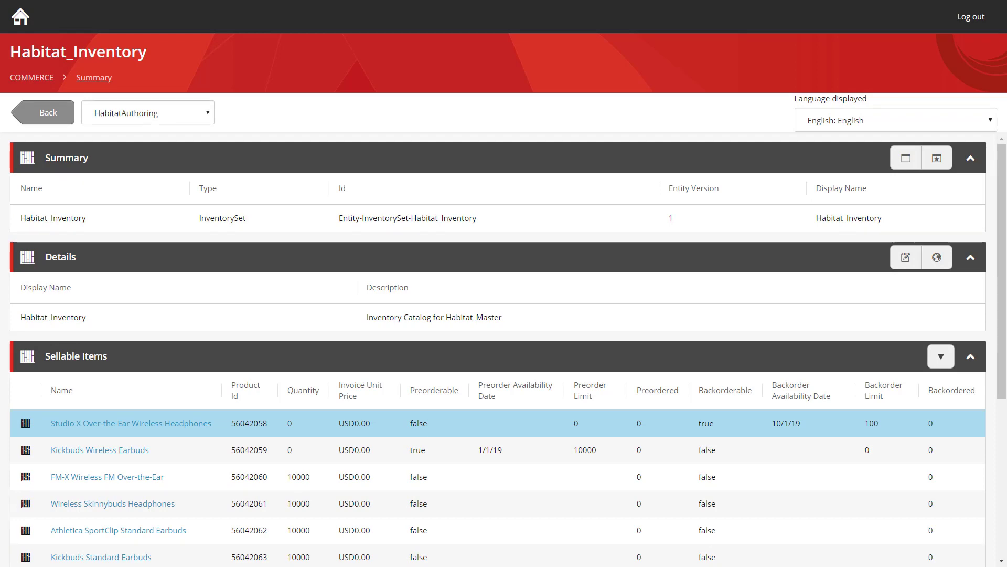
Step: Start a Transfer Inventory action for the FM-X Wireless FM Over-the-Ear item
{"action": "left_click", "coordinate": [315, 477]}
{"action": "left_click", "coordinate": [940, 356]}
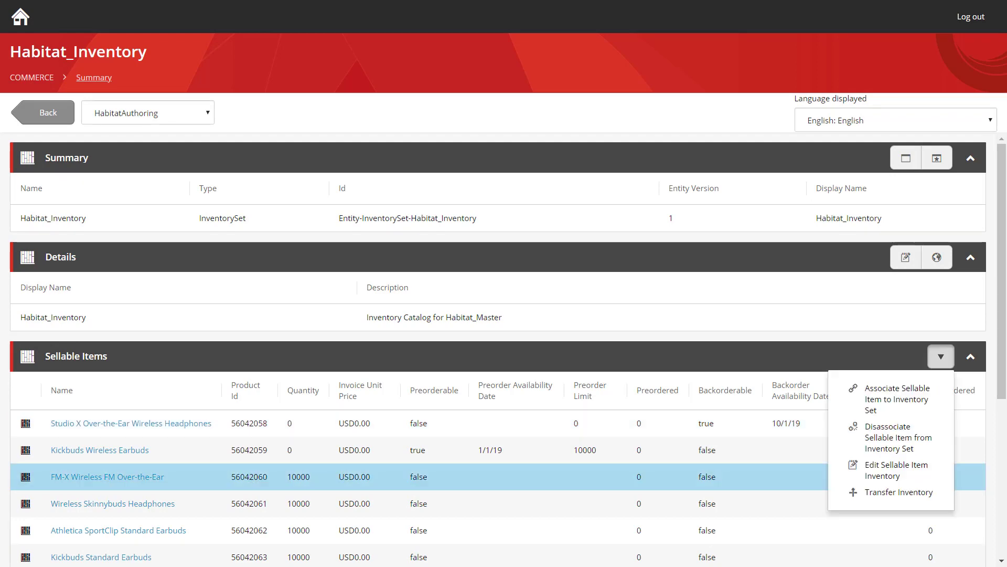
{"action": "left_click", "coordinate": [898, 491]}
Step: Browse Merchandising > Habitat_Master > Departments > Audio to Athletica SportClip Standard Earbuds' variants
{"action": "left_click", "coordinate": [32, 77]}
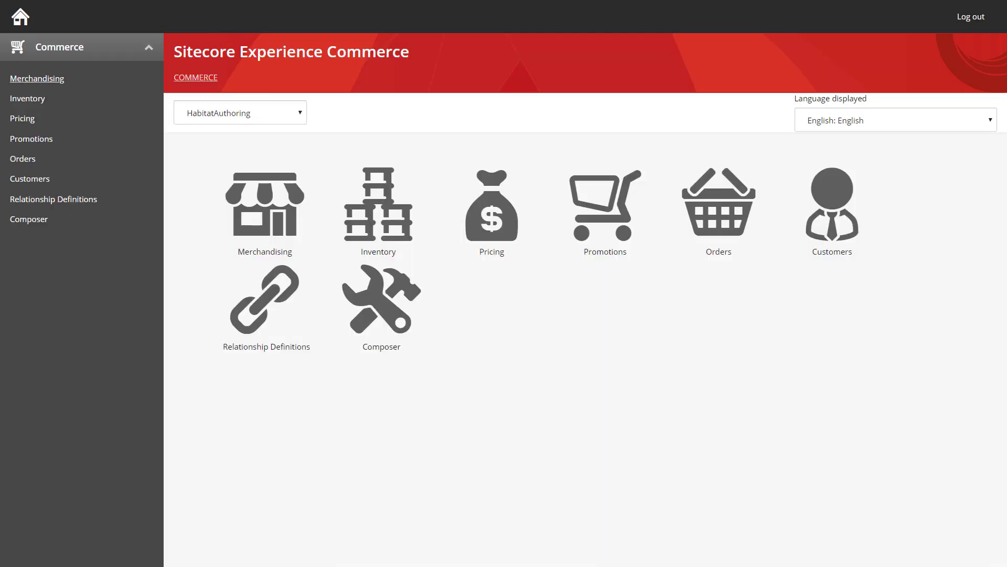
{"action": "left_click", "coordinate": [37, 79]}
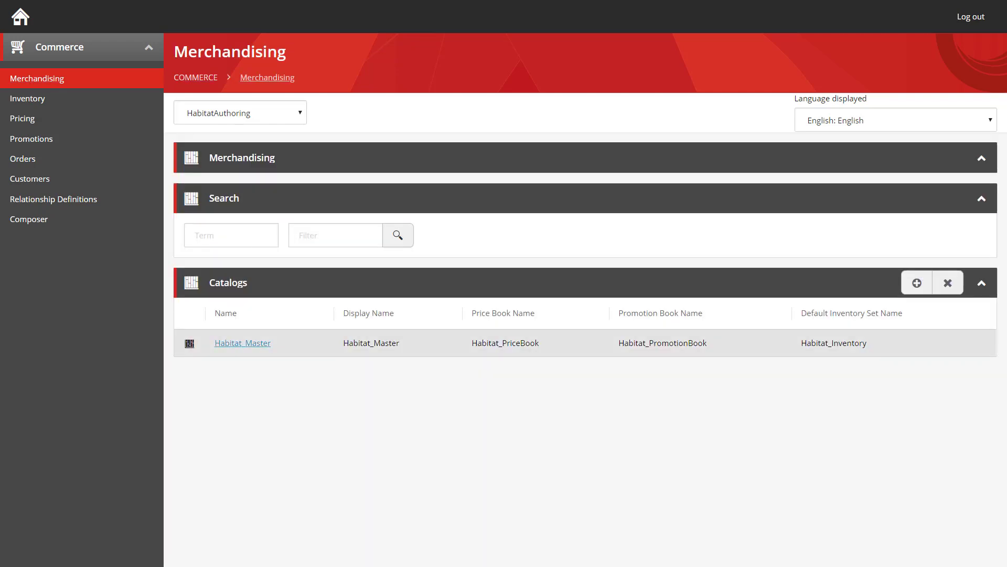
{"action": "left_click", "coordinate": [236, 343]}
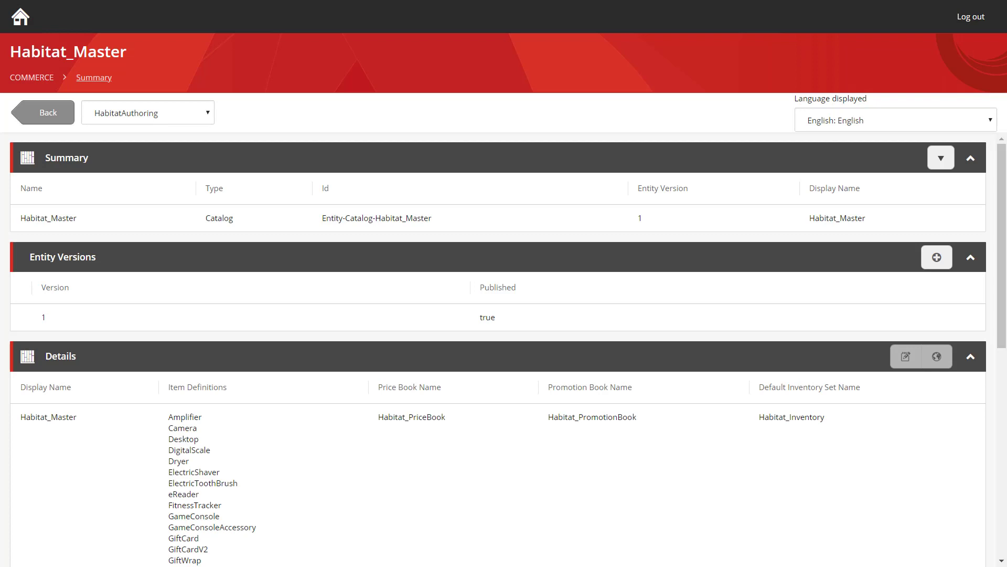
{"action": "scroll", "coordinate": [499, 346], "scroll_direction": "down", "scroll_amount": 8}
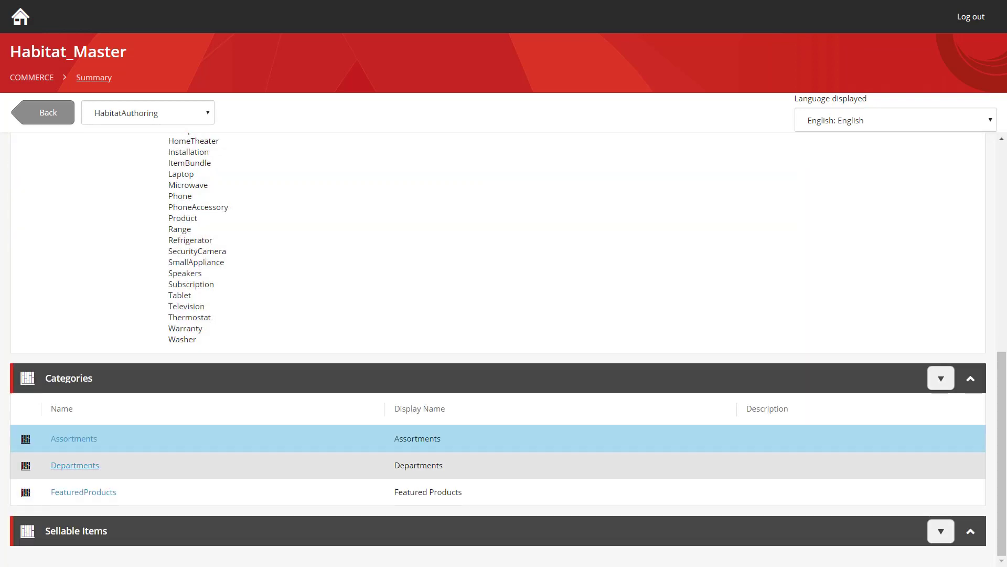
{"action": "left_click", "coordinate": [75, 465]}
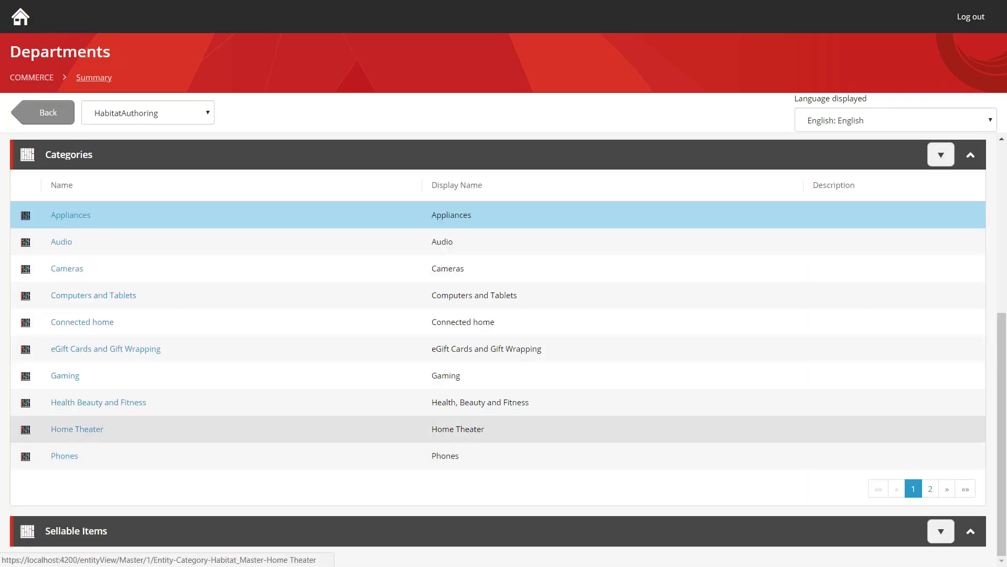
{"action": "left_click", "coordinate": [61, 241]}
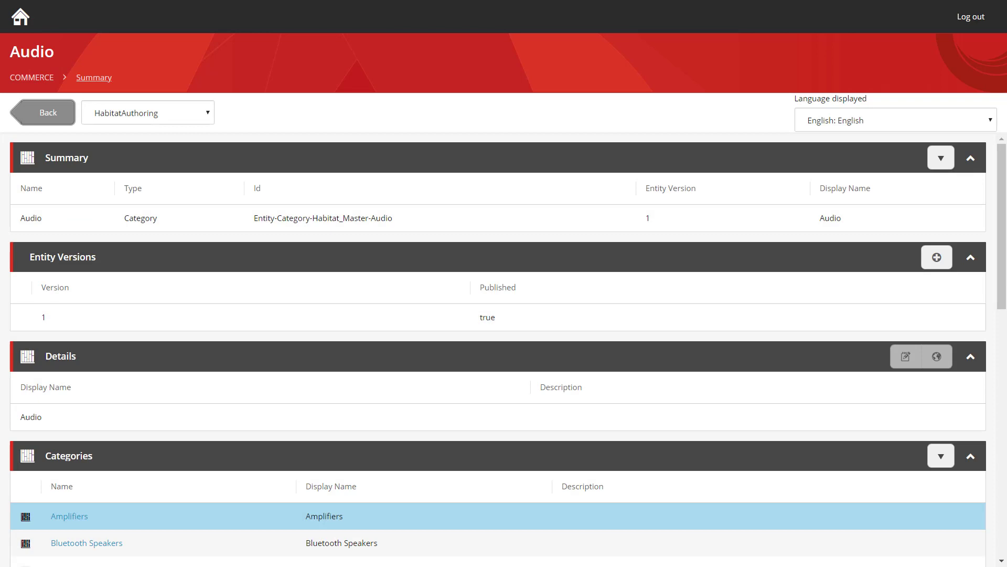
{"action": "scroll", "coordinate": [118, 389], "scroll_direction": "down", "scroll_amount": 15}
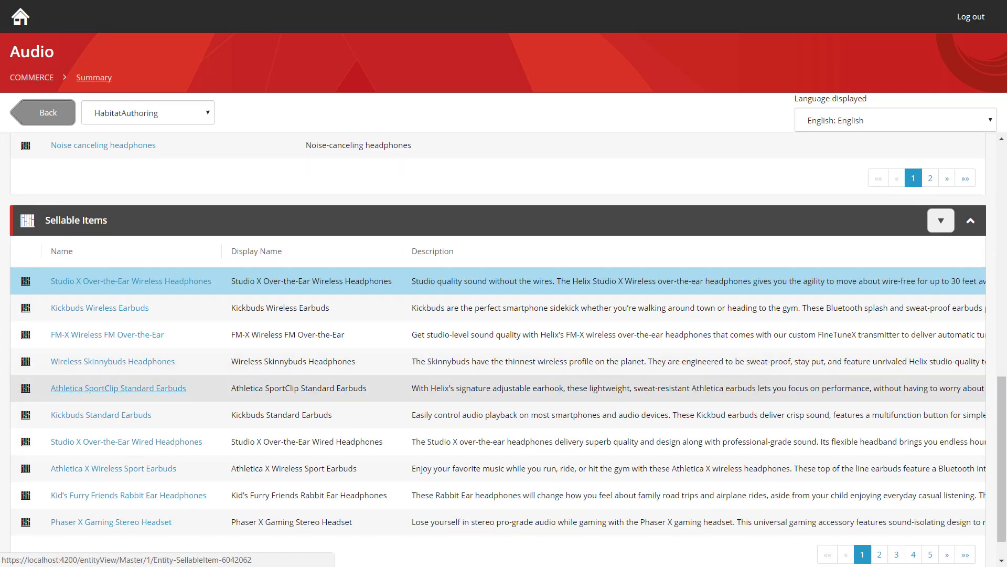
{"action": "left_click", "coordinate": [118, 388]}
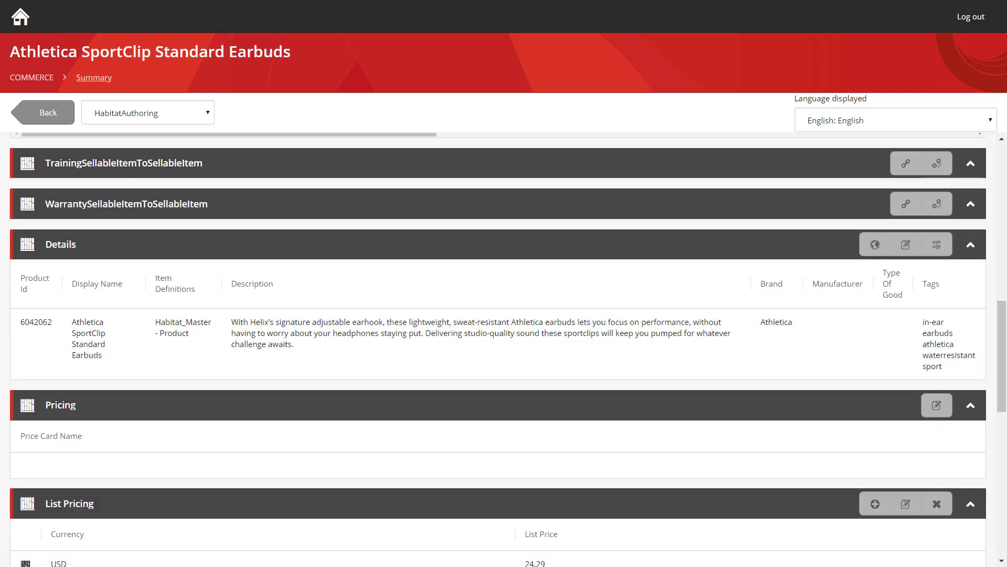
{"action": "scroll", "coordinate": [503, 367], "scroll_direction": "up", "scroll_amount": 7}
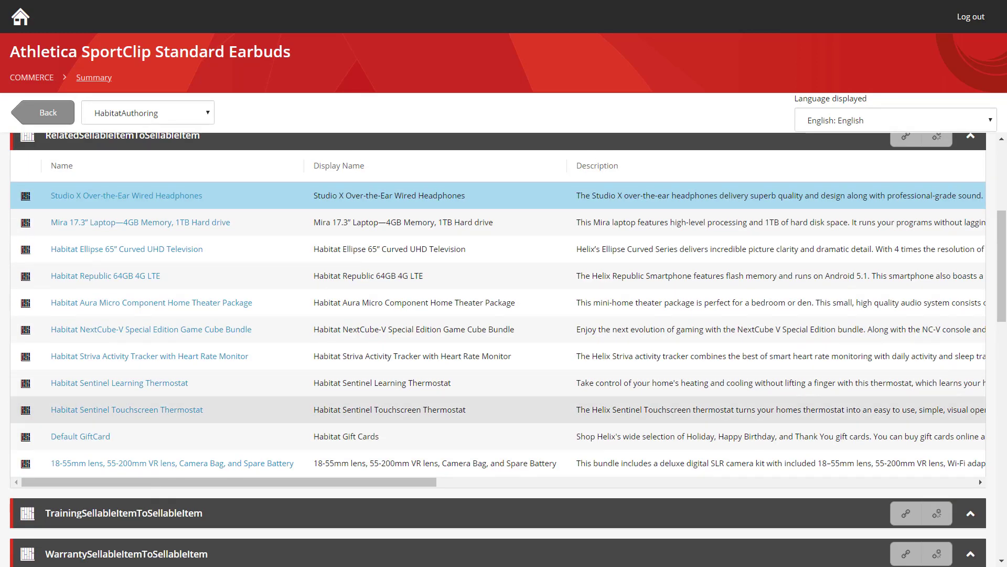
{"action": "scroll", "coordinate": [504, 349], "scroll_direction": "down", "scroll_amount": 12}
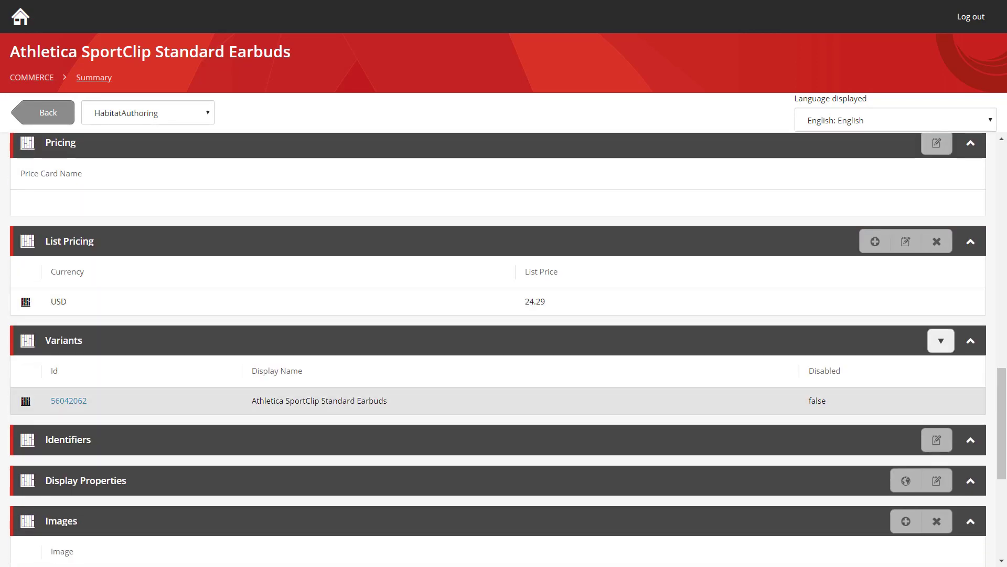
Step: Open variant 56042062 and view its Habitat_Inventory set with quantity 10000
{"action": "left_click", "coordinate": [69, 400]}
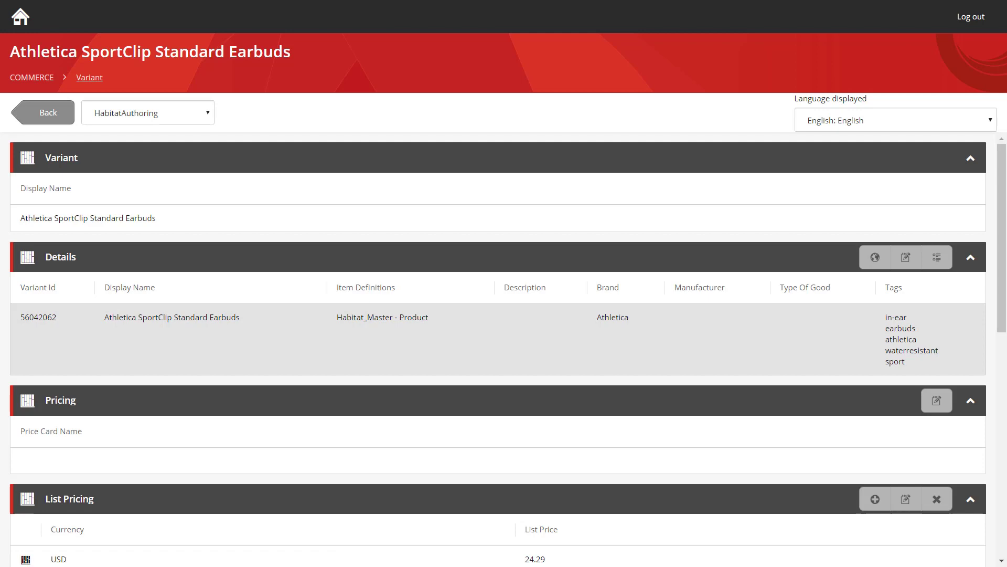
{"action": "scroll", "coordinate": [503, 347], "scroll_direction": "down", "scroll_amount": 10}
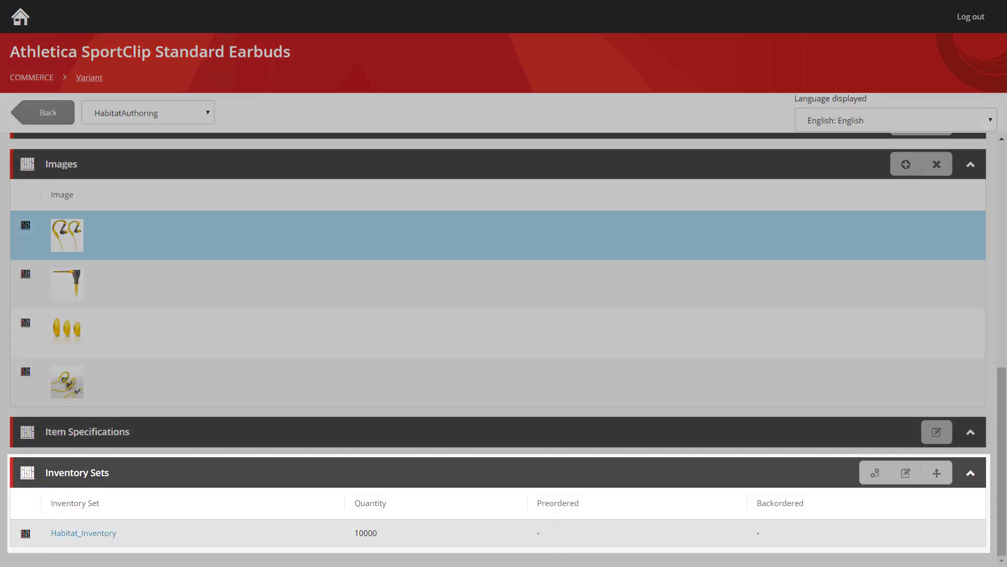